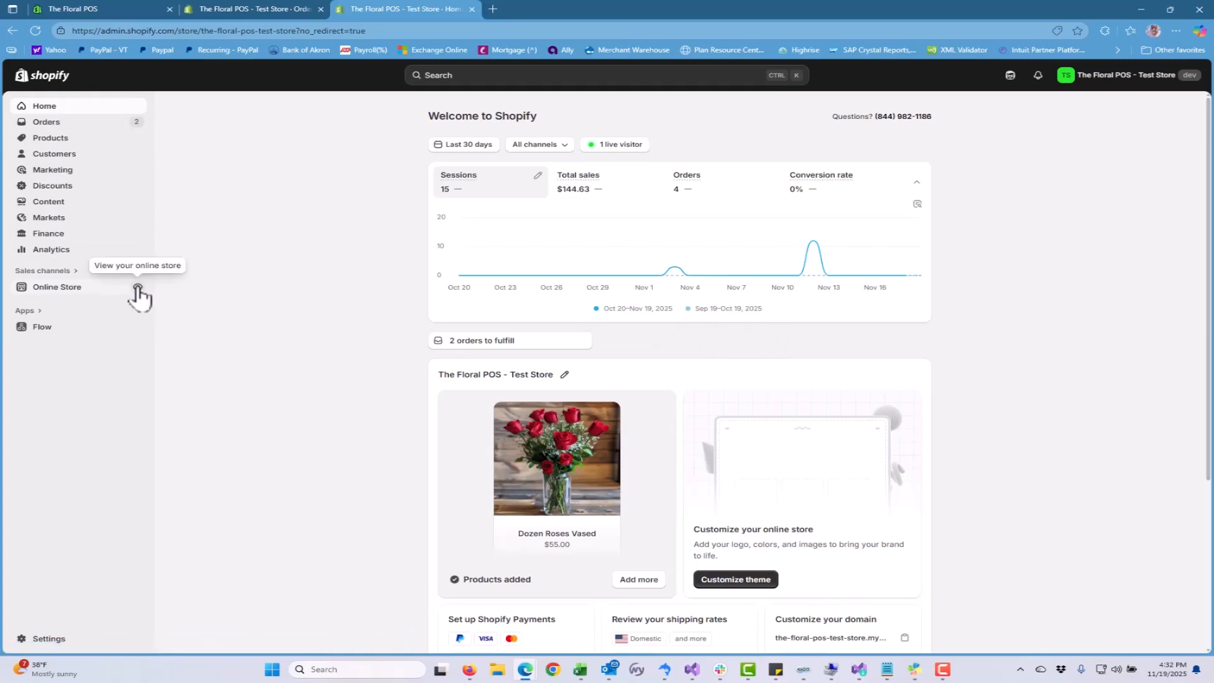
{"action": "left_click", "coordinate": [138, 289]}
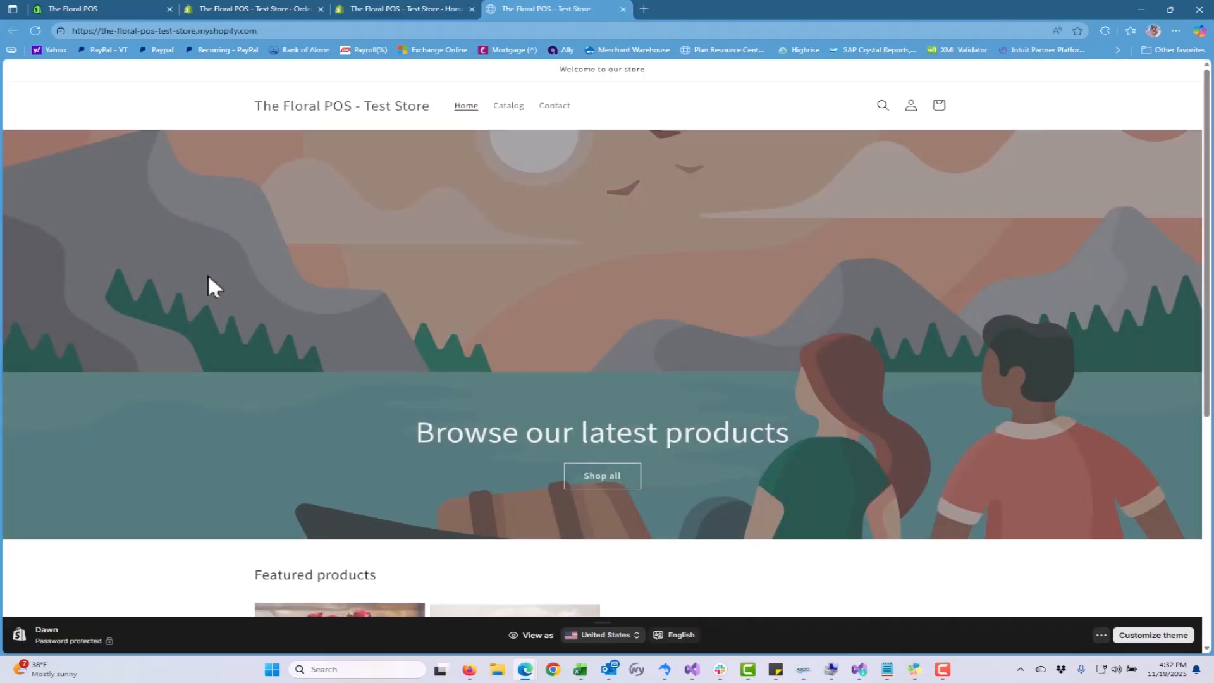
{"action": "left_click", "coordinate": [129, 31]}
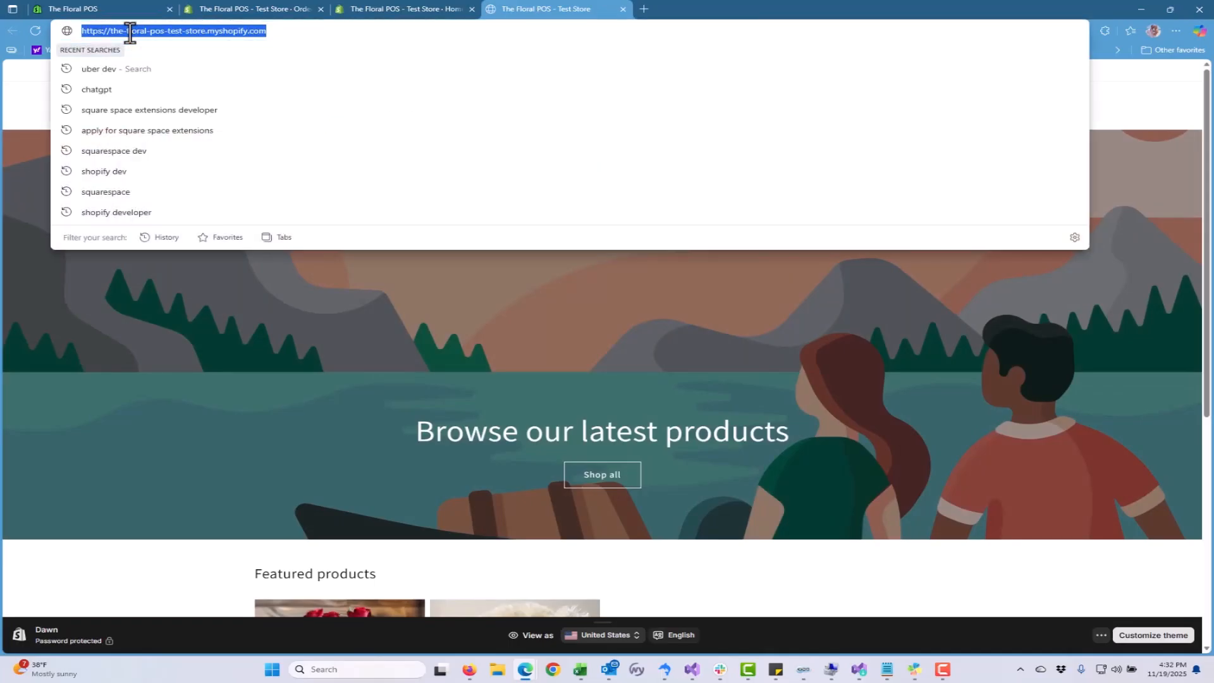
{"action": "left_click", "coordinate": [130, 31]}
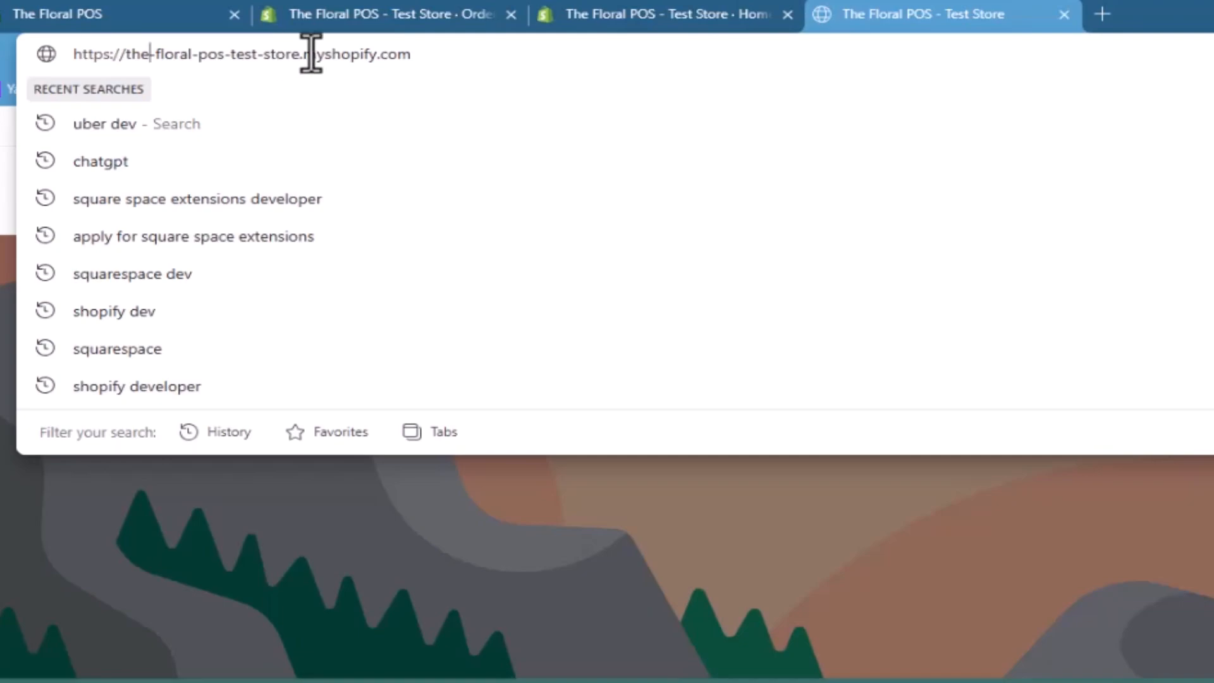
{"action": "left_click_drag", "start_coordinate": [412, 55], "coordinate": [122, 52]}
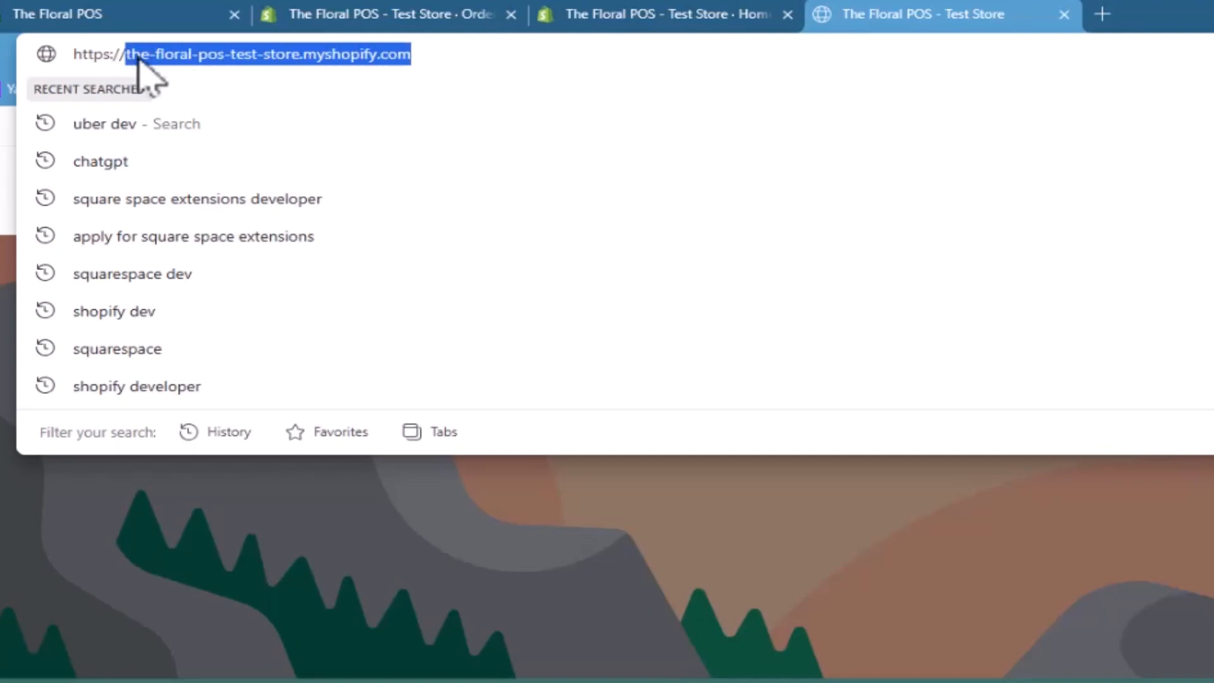
{"action": "right_click", "coordinate": [218, 56]}
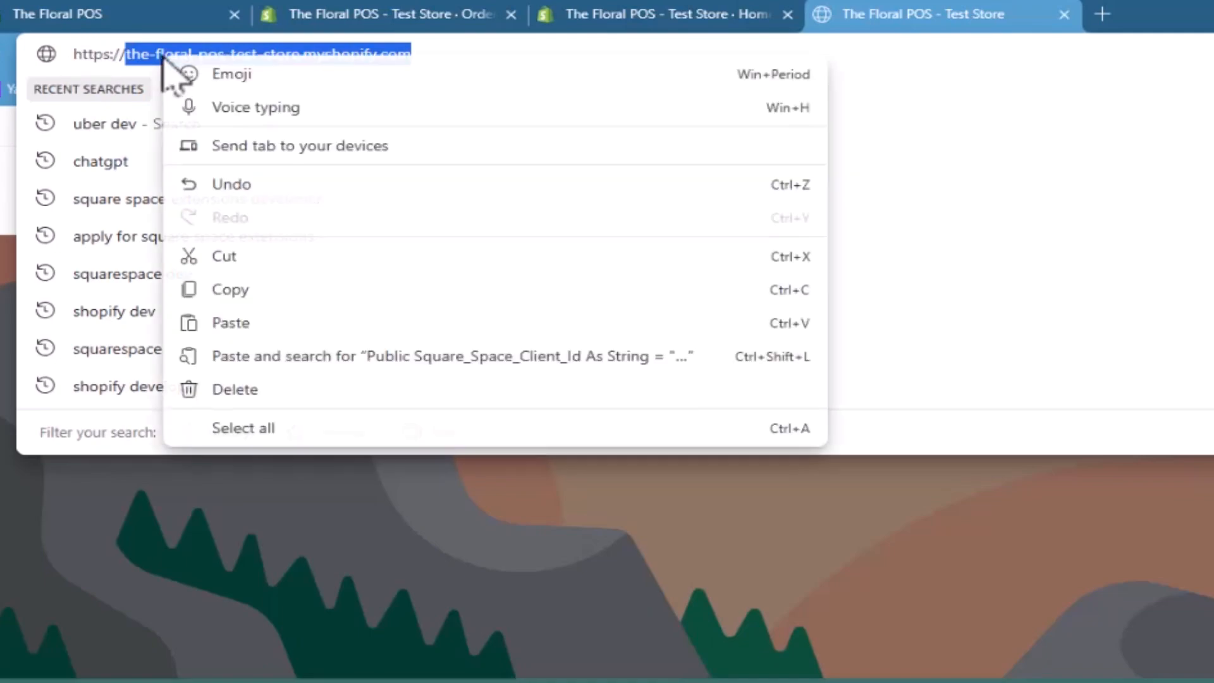
{"action": "left_click", "coordinate": [345, 524]}
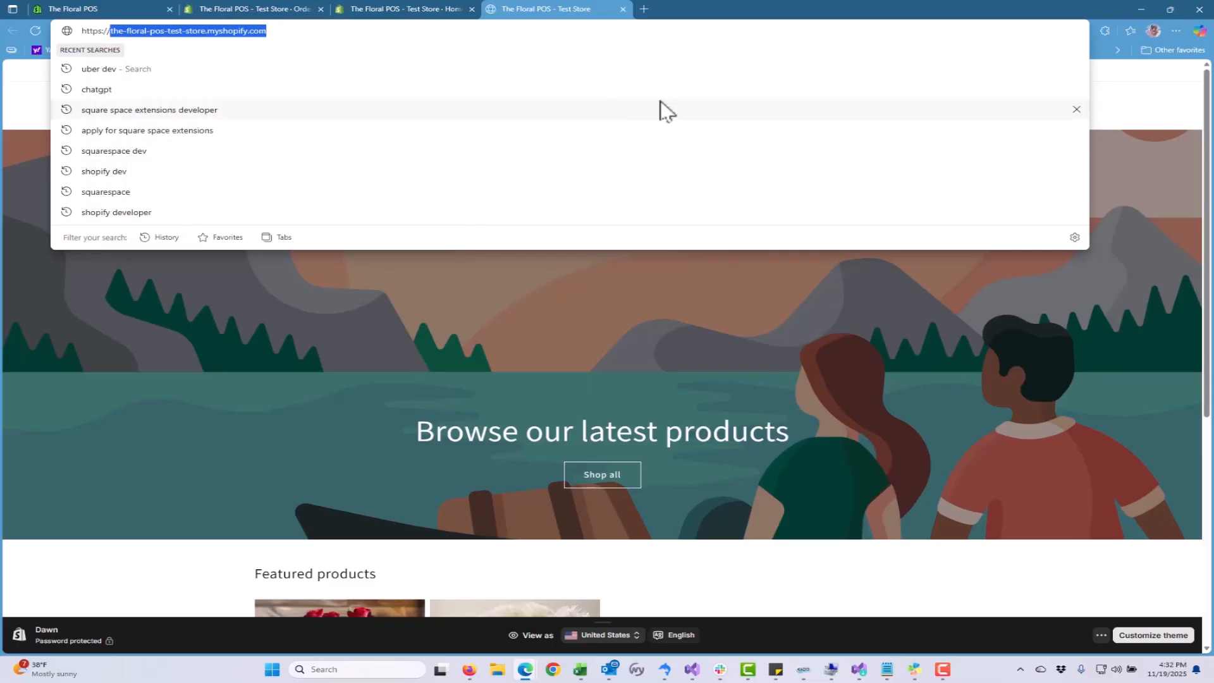
- Switch to The Floral POS, set the Shopify domain to the-floral-pos-test-store.myshopify.com and start the connection
{"action": "left_click", "coordinate": [1140, 9]}
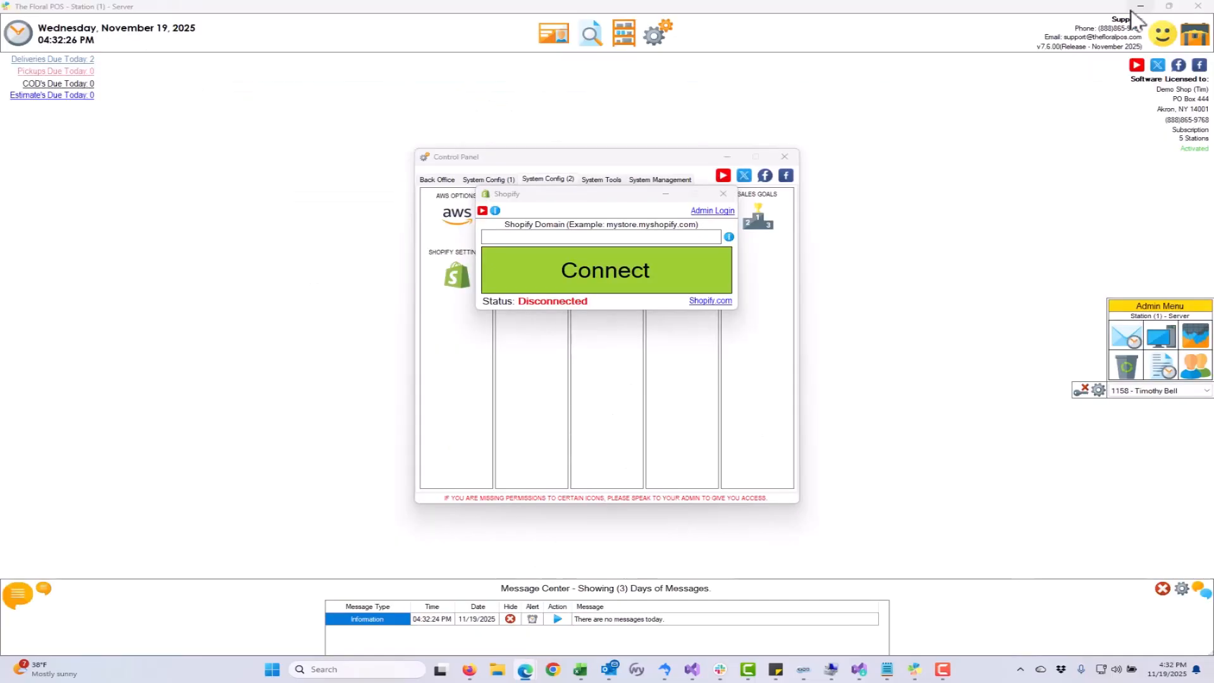
{"action": "right_click", "coordinate": [529, 238]}
{"action": "left_click", "coordinate": [562, 288]}
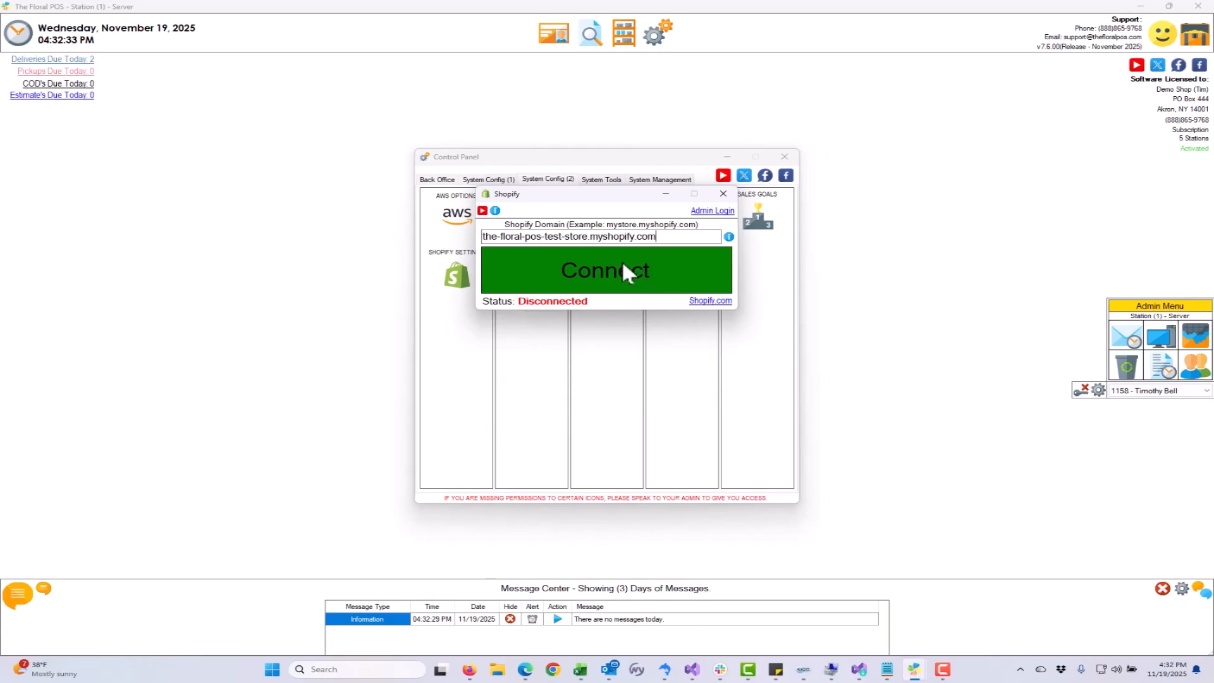
{"action": "left_click", "coordinate": [599, 267]}
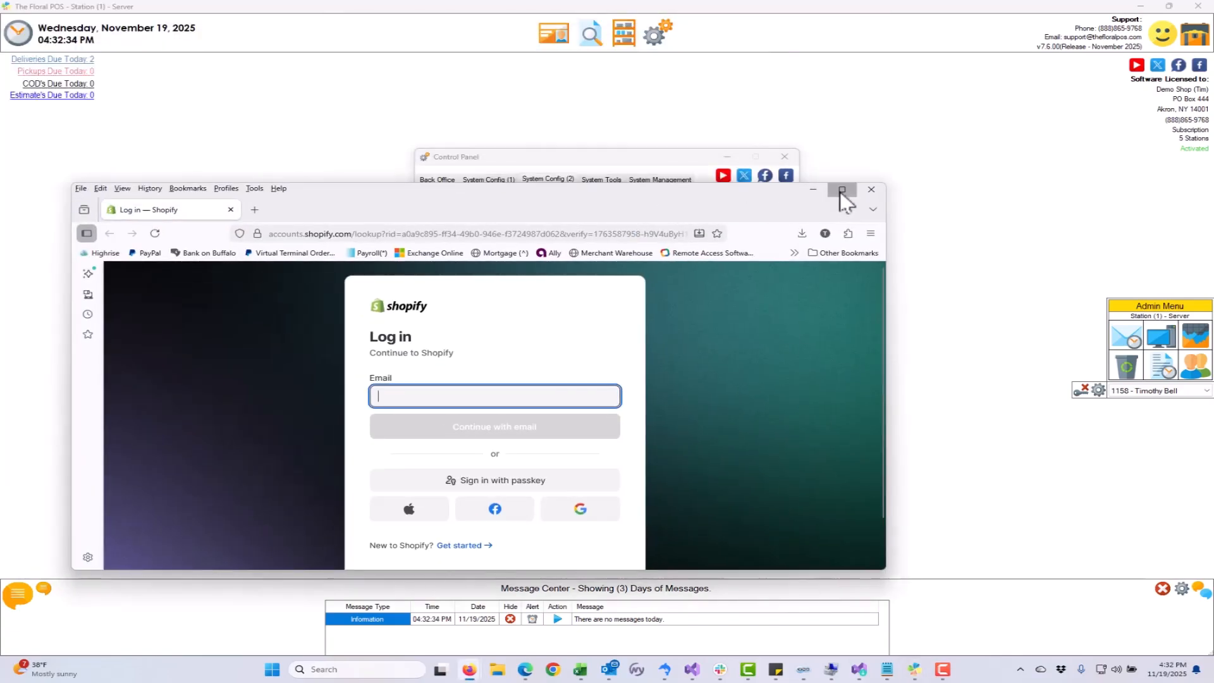
- Log in to Shopify with the account email and password to authorize the connection
{"action": "left_click", "coordinate": [840, 191]}
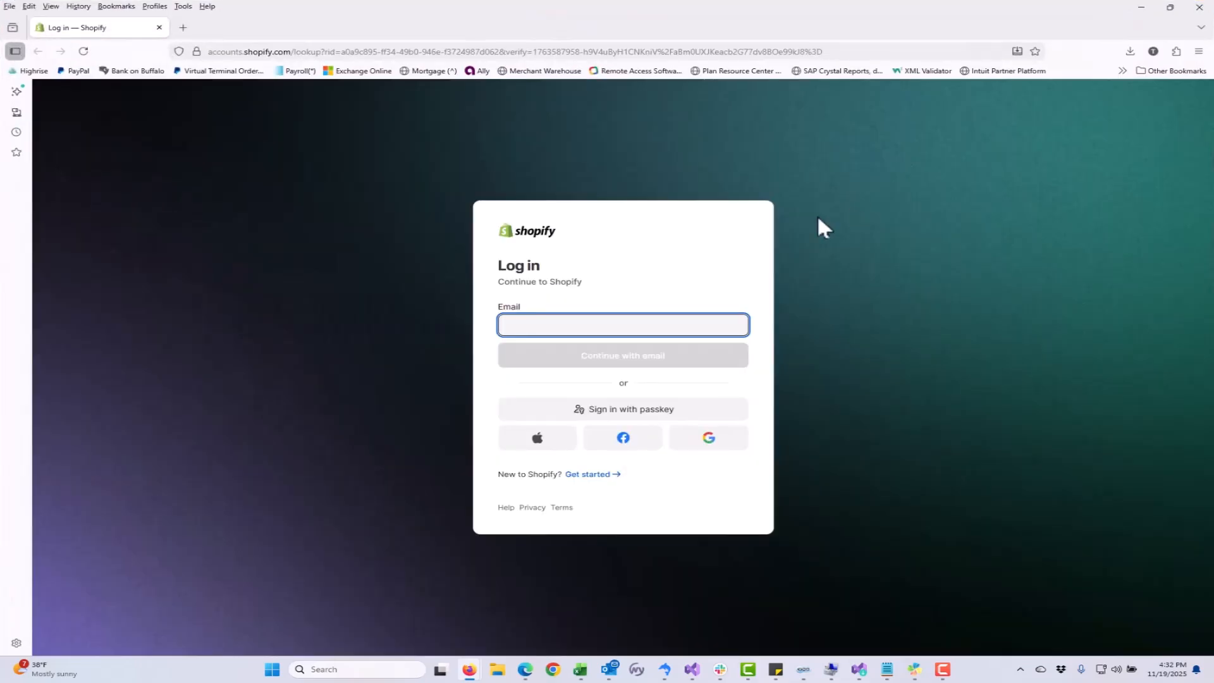
{"action": "left_click", "coordinate": [545, 325]}
{"action": "left_click", "coordinate": [552, 343]}
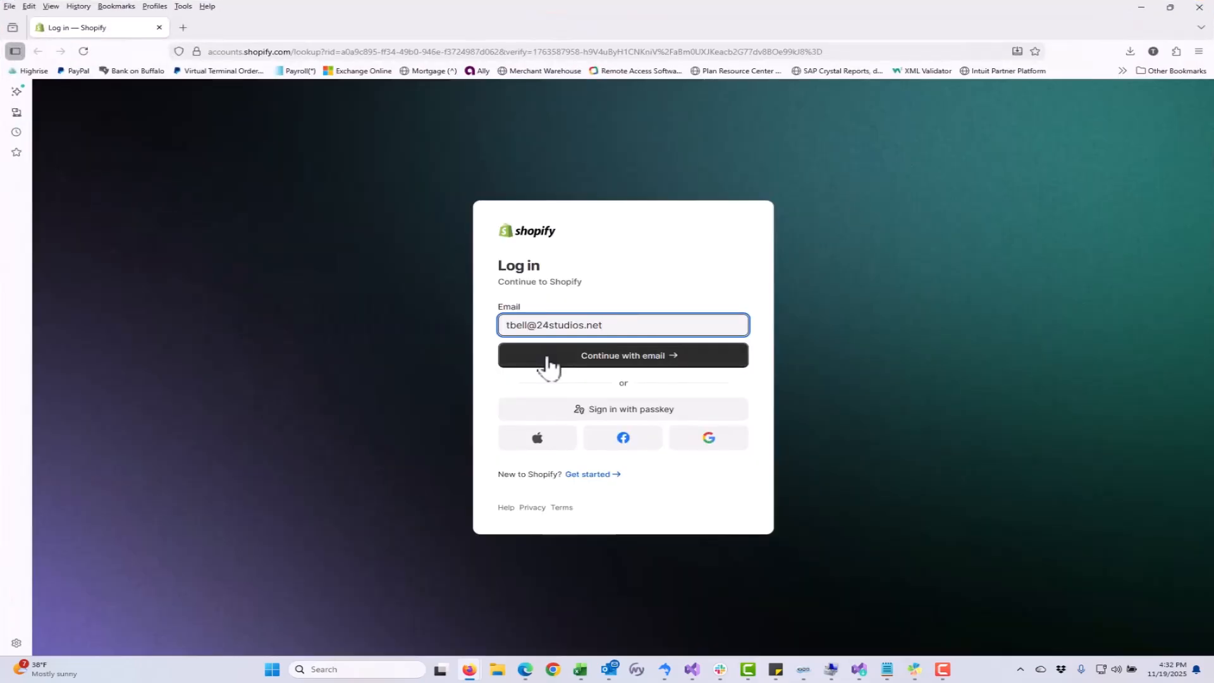
{"action": "left_click", "coordinate": [548, 360]}
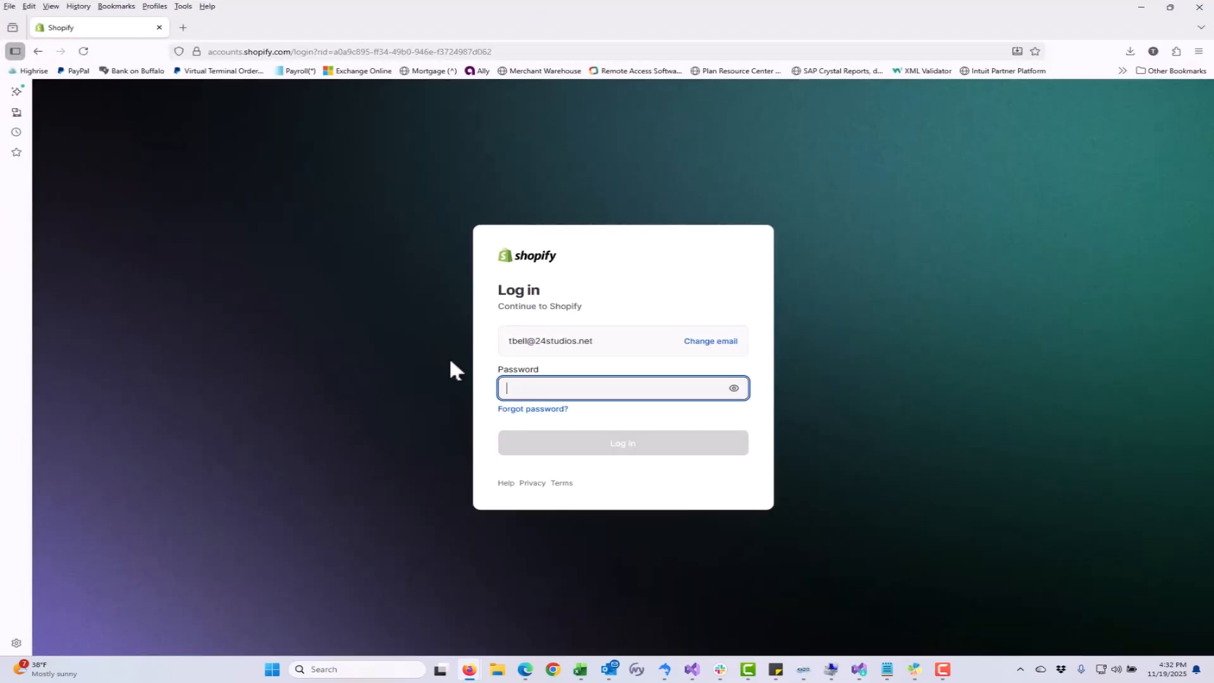
{"action": "type", "text": "•••••••••••"}
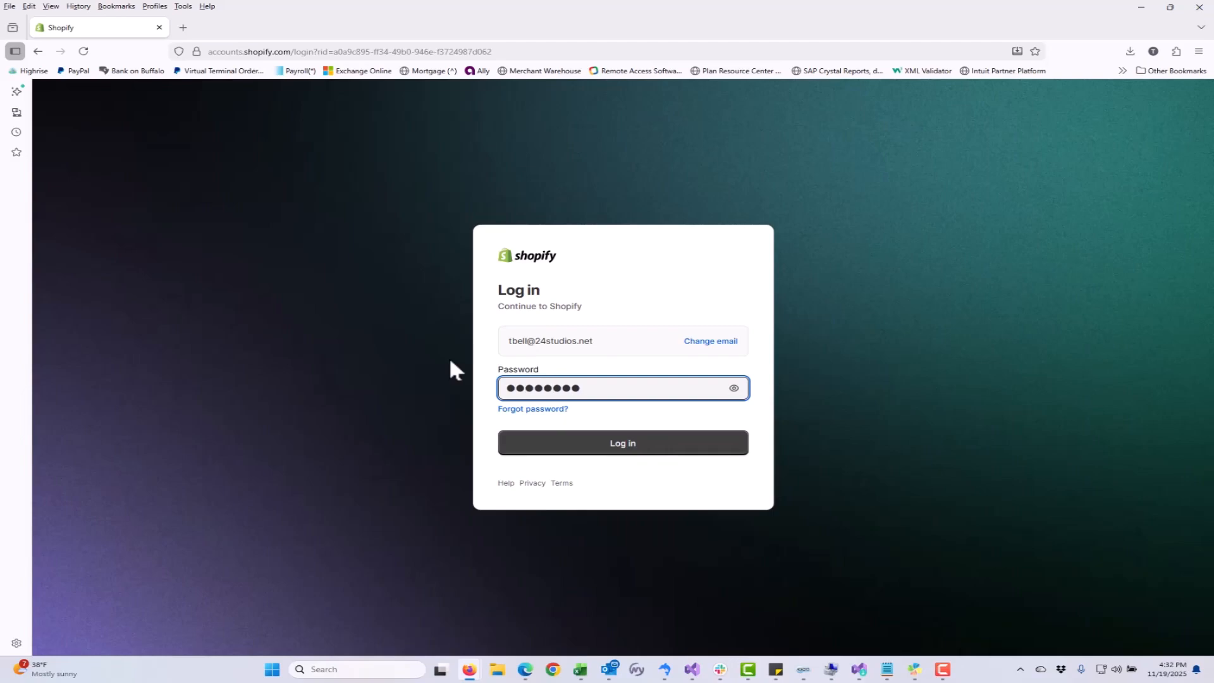
{"action": "left_click", "coordinate": [624, 445]}
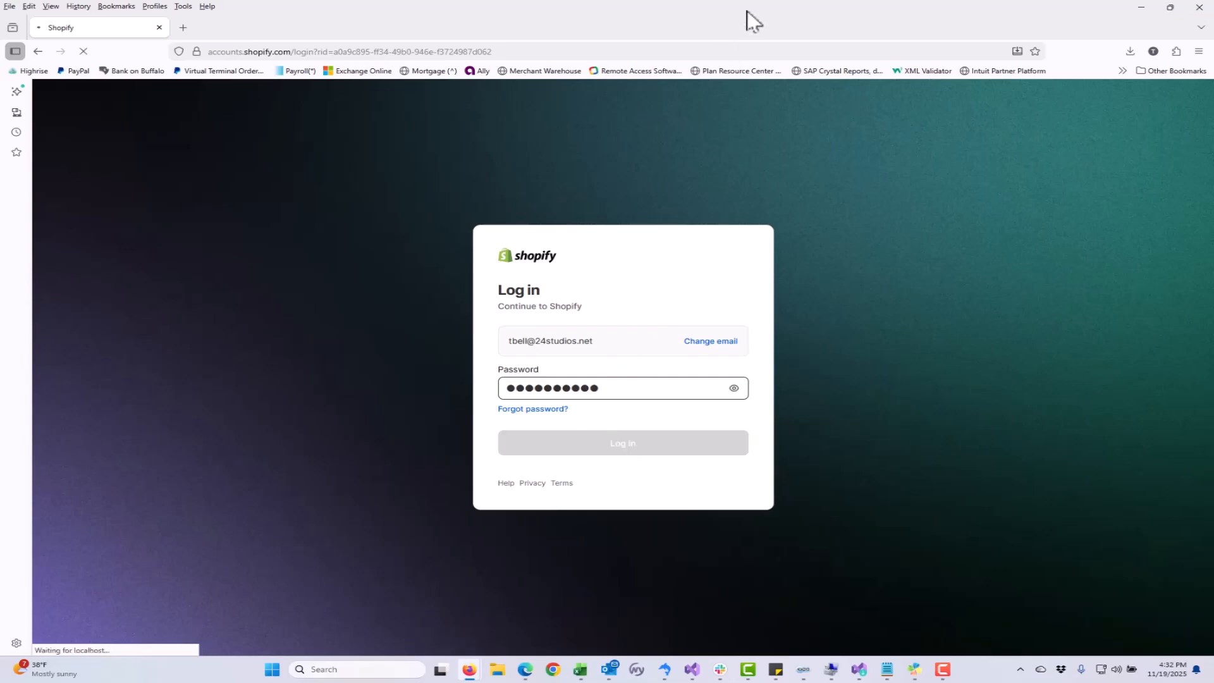
- Return to The Floral POS and acknowledge the authorization code and connection messages
{"action": "left_click_drag", "start_coordinate": [747, 13], "coordinate": [720, 0]}
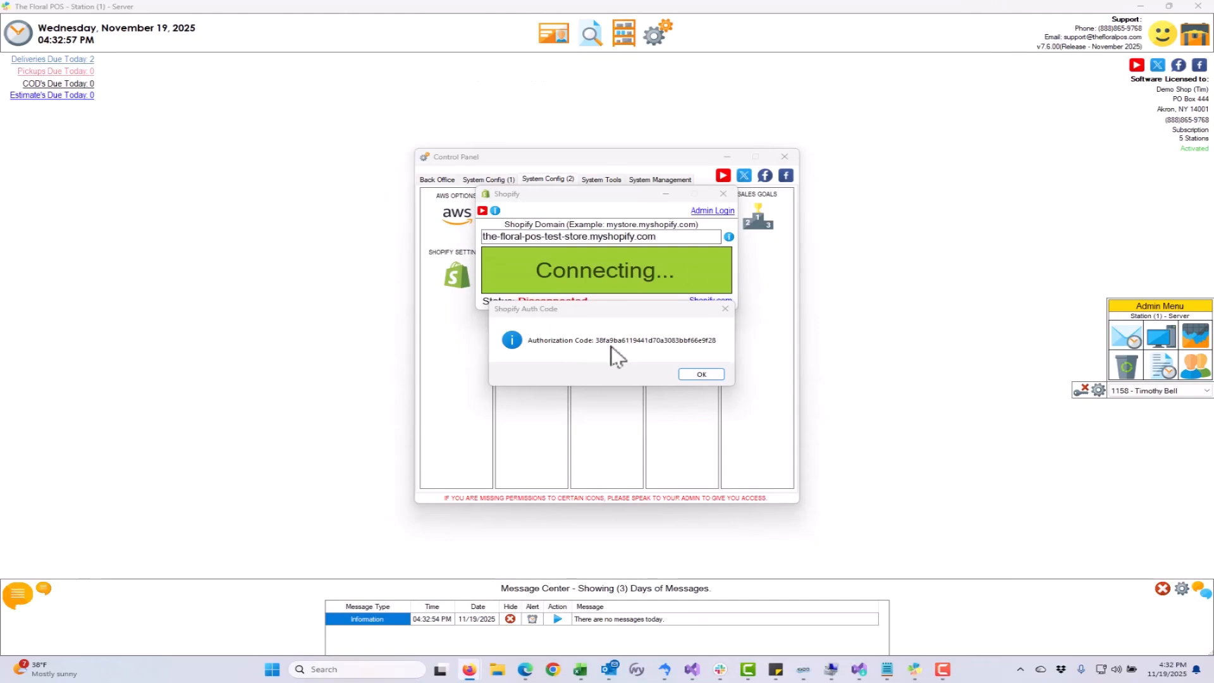
{"action": "left_click", "coordinate": [698, 374]}
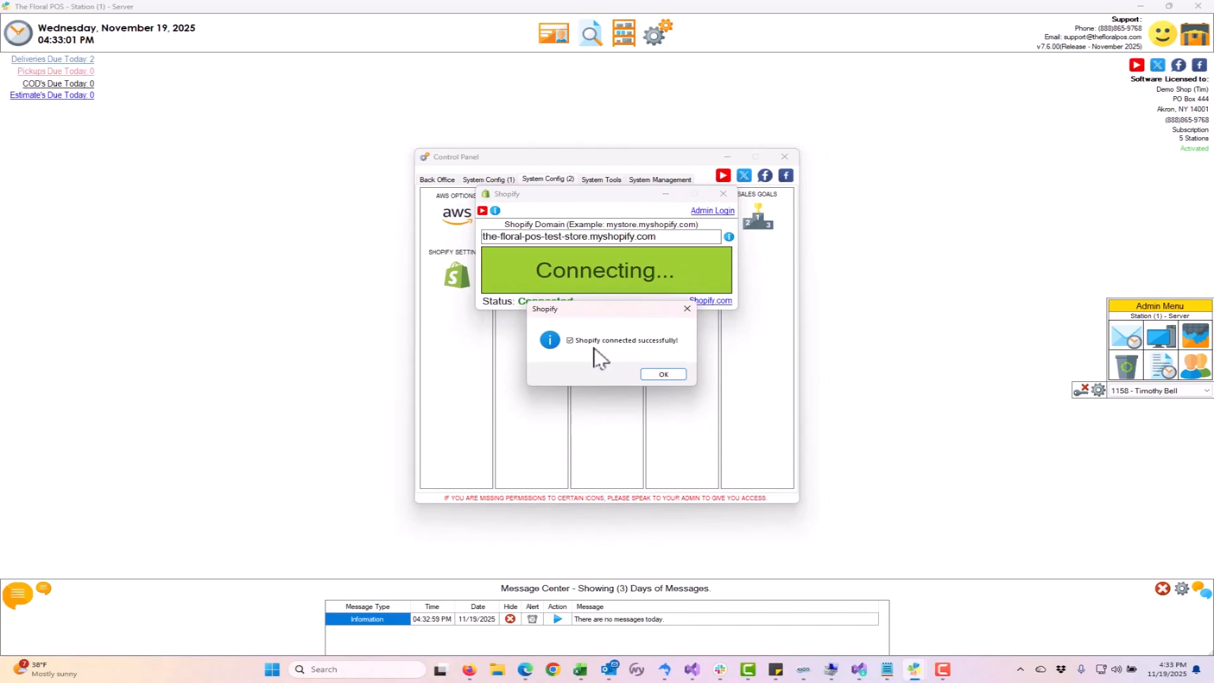
{"action": "left_click", "coordinate": [661, 374]}
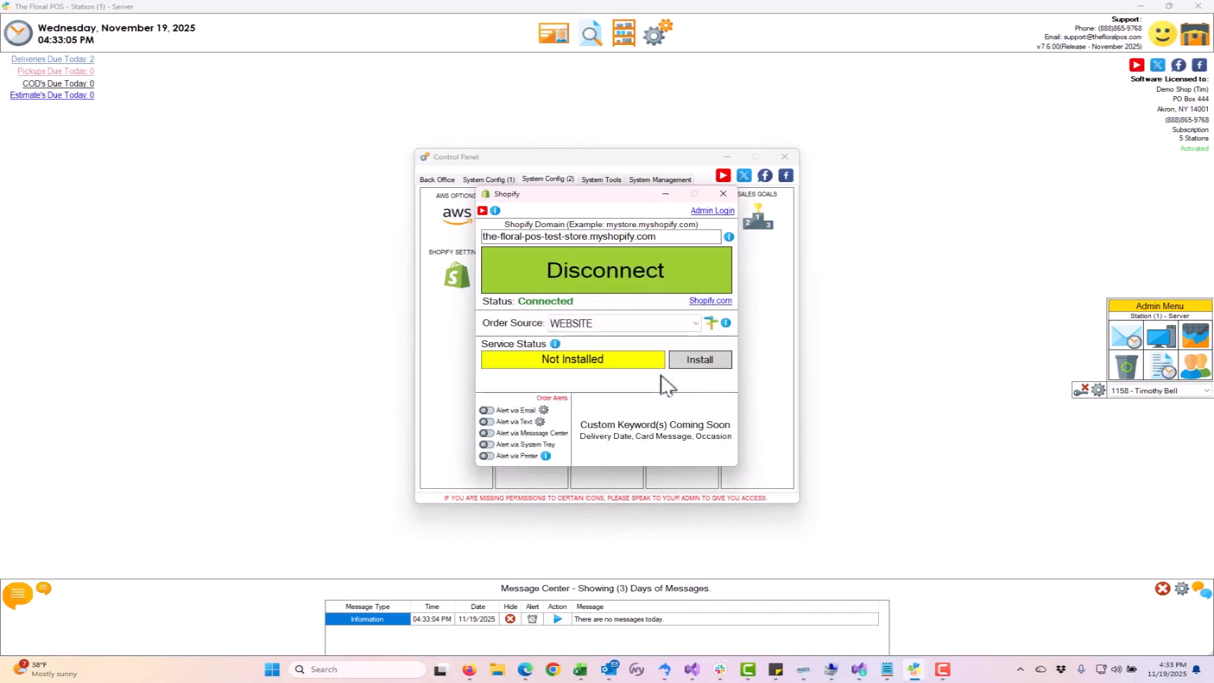
- Add a custom order source named "shopify" from the Shopify settings and close the sources list
{"action": "left_click_drag", "start_coordinate": [600, 197], "coordinate": [611, 196]}
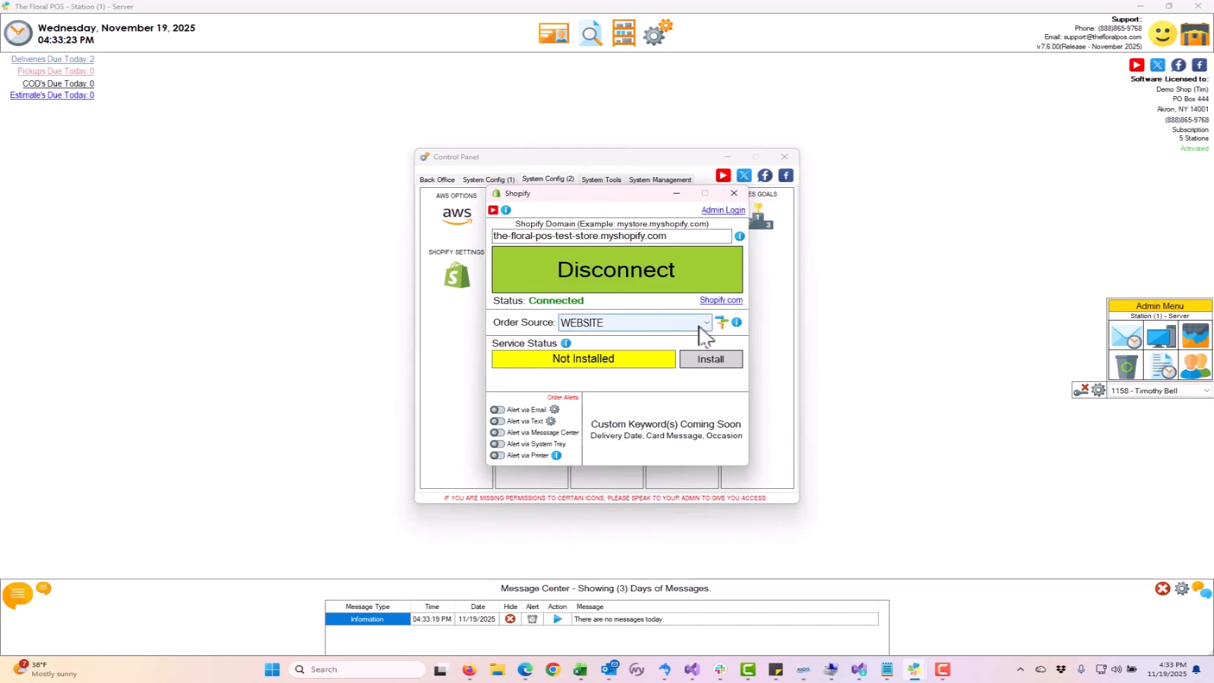
{"action": "left_click", "coordinate": [724, 322]}
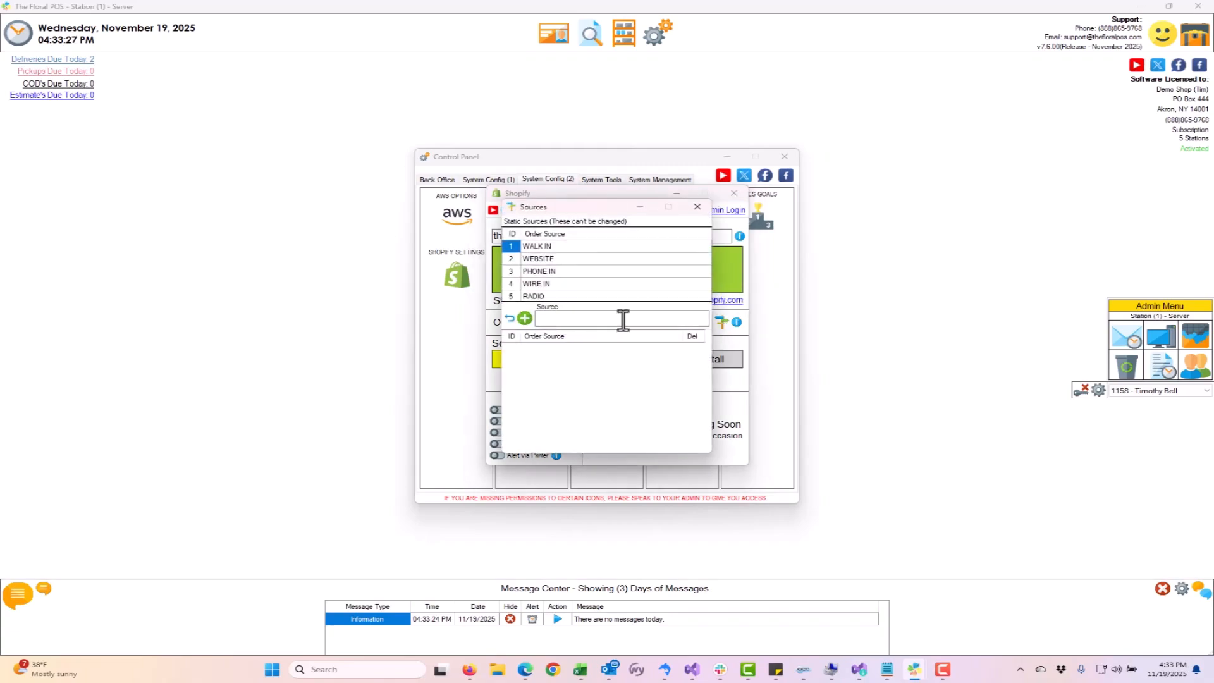
{"action": "type", "text": "shopify"}
{"action": "left_click", "coordinate": [524, 318]}
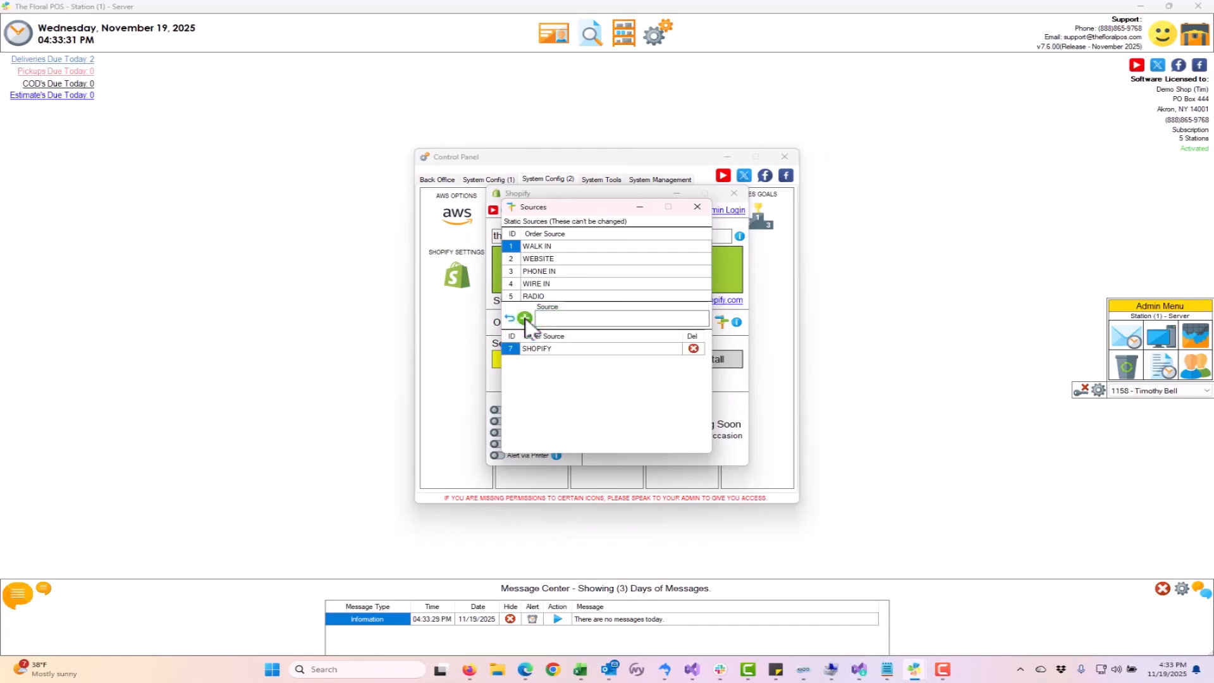
{"action": "left_click", "coordinate": [698, 207]}
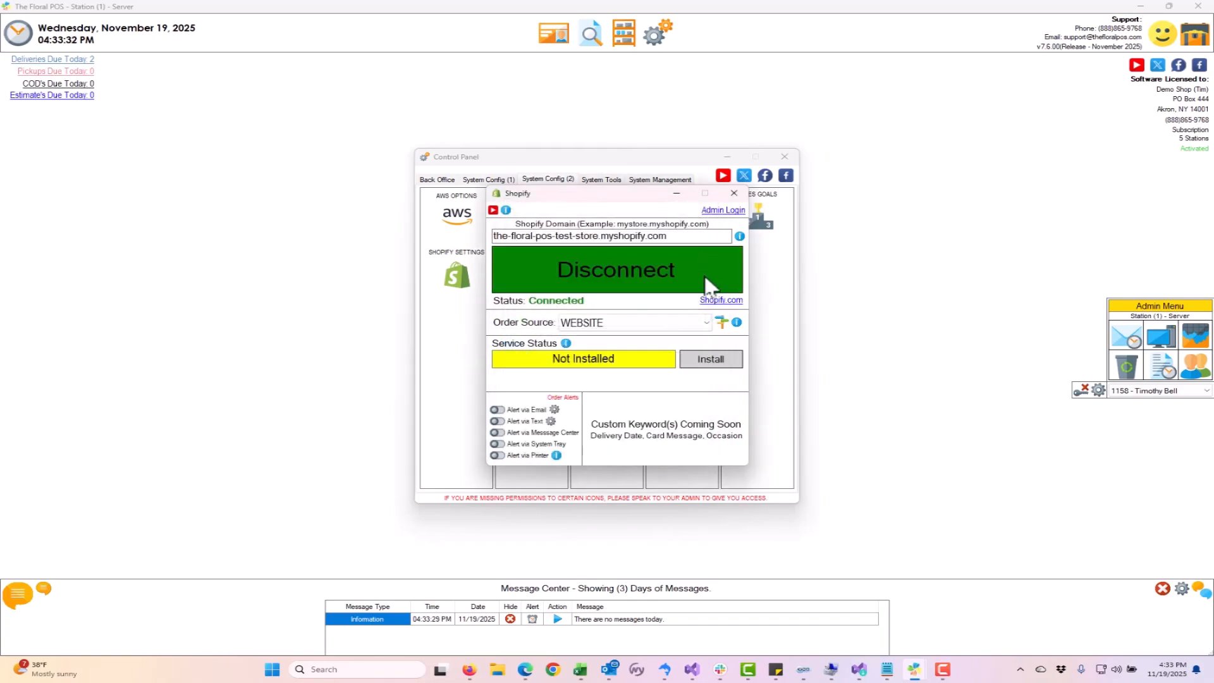
- Set the Shopify order source to SHOPIFY and install the Shopify service
{"action": "left_click", "coordinate": [704, 322]}
{"action": "left_click", "coordinate": [593, 404]}
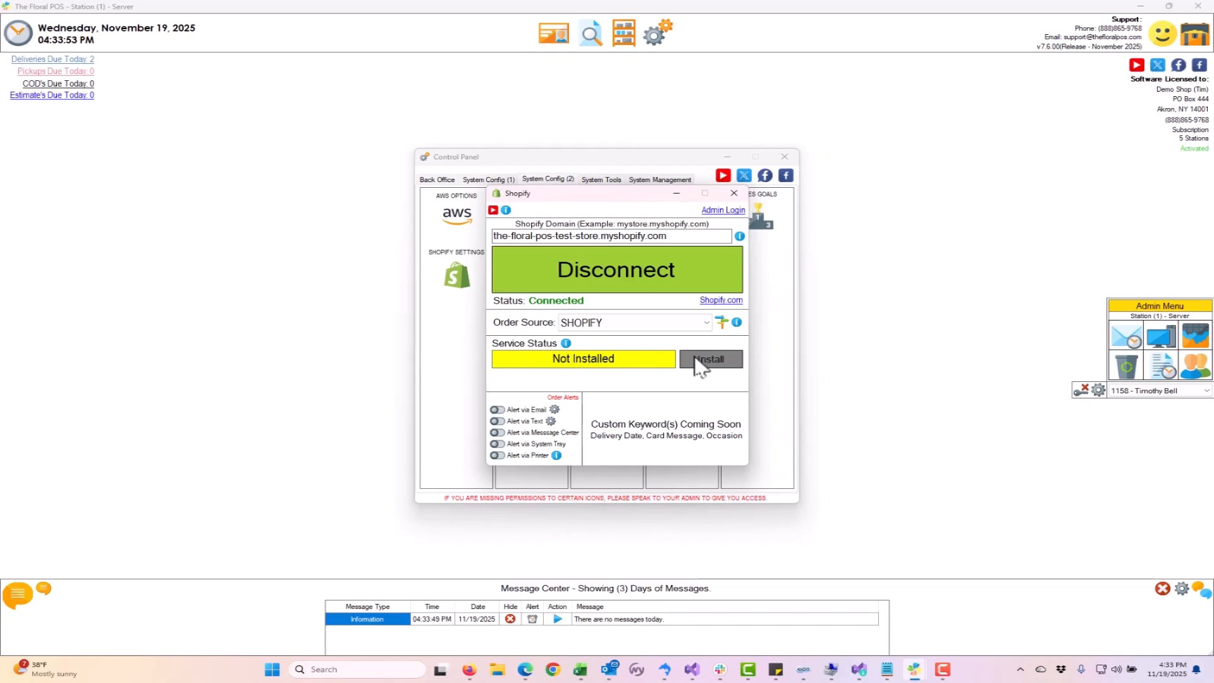
{"action": "left_click", "coordinate": [710, 363]}
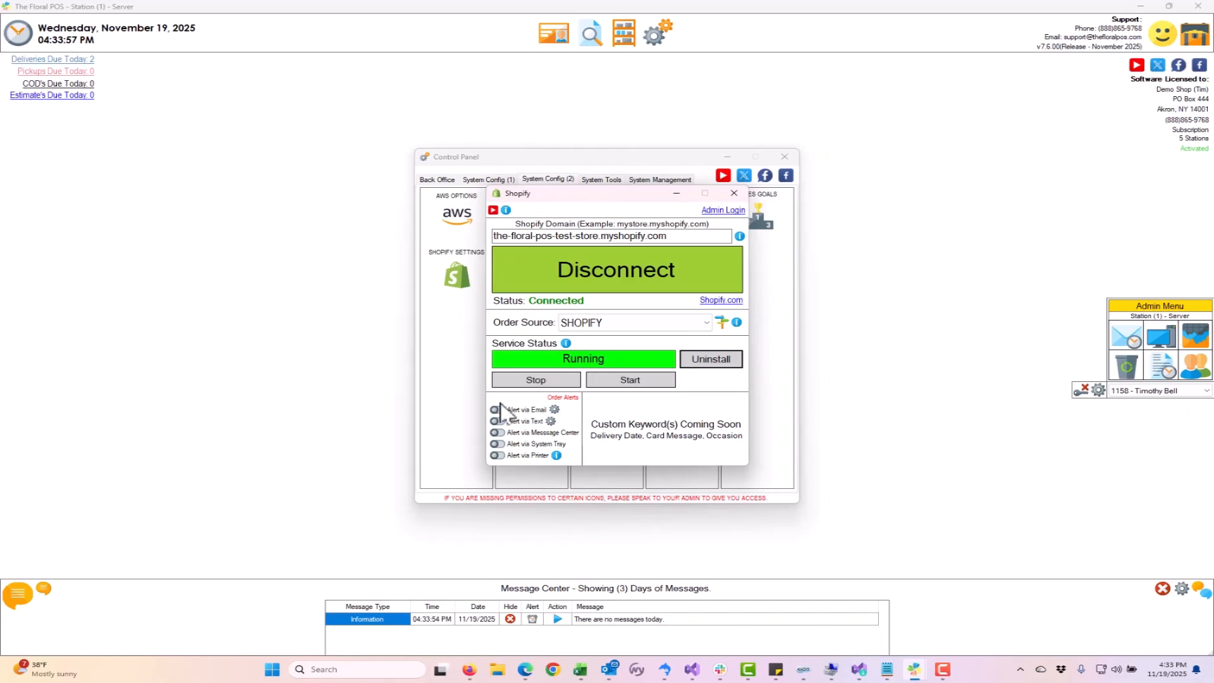
- Enable order alerts via System Tray and Message Center, and close the Shopify settings and Control Panel
{"action": "left_click", "coordinate": [498, 443]}
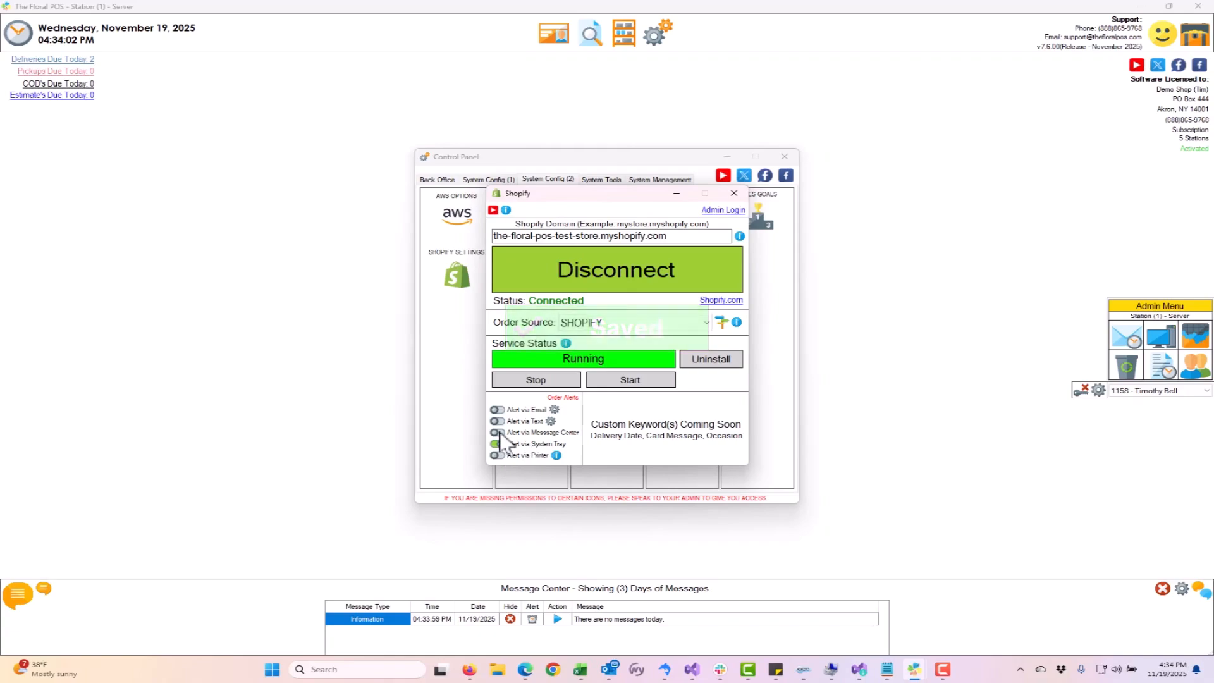
{"action": "left_click", "coordinate": [498, 433]}
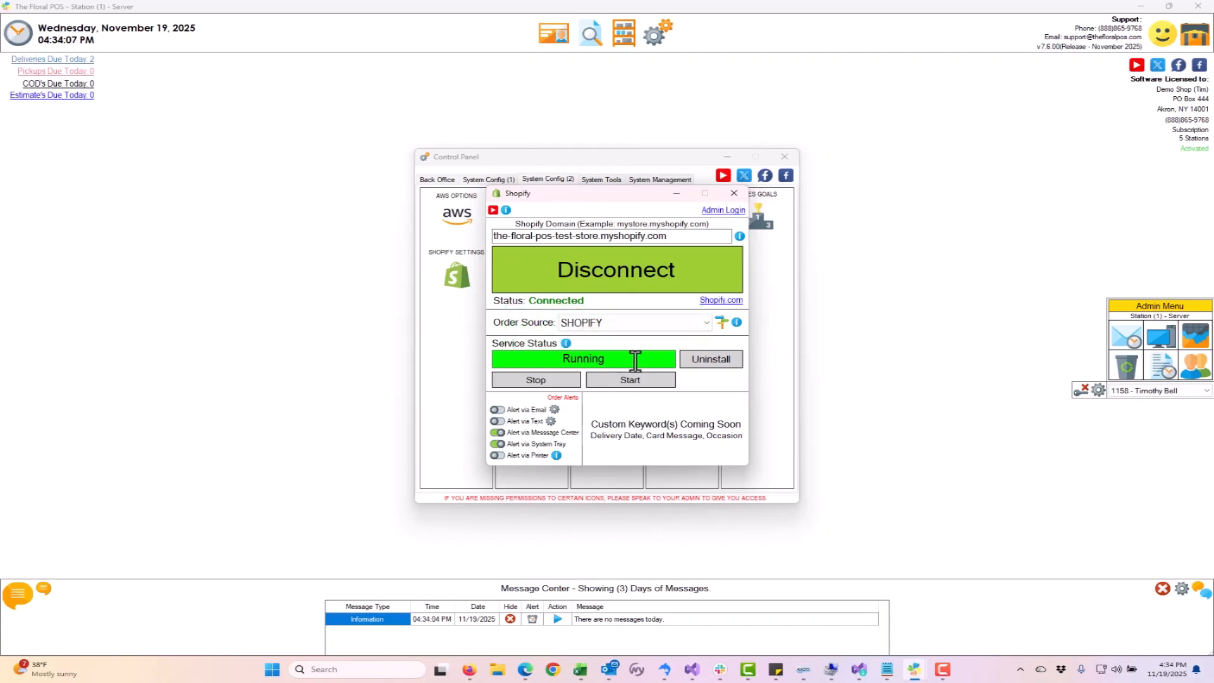
{"action": "left_click", "coordinate": [733, 193]}
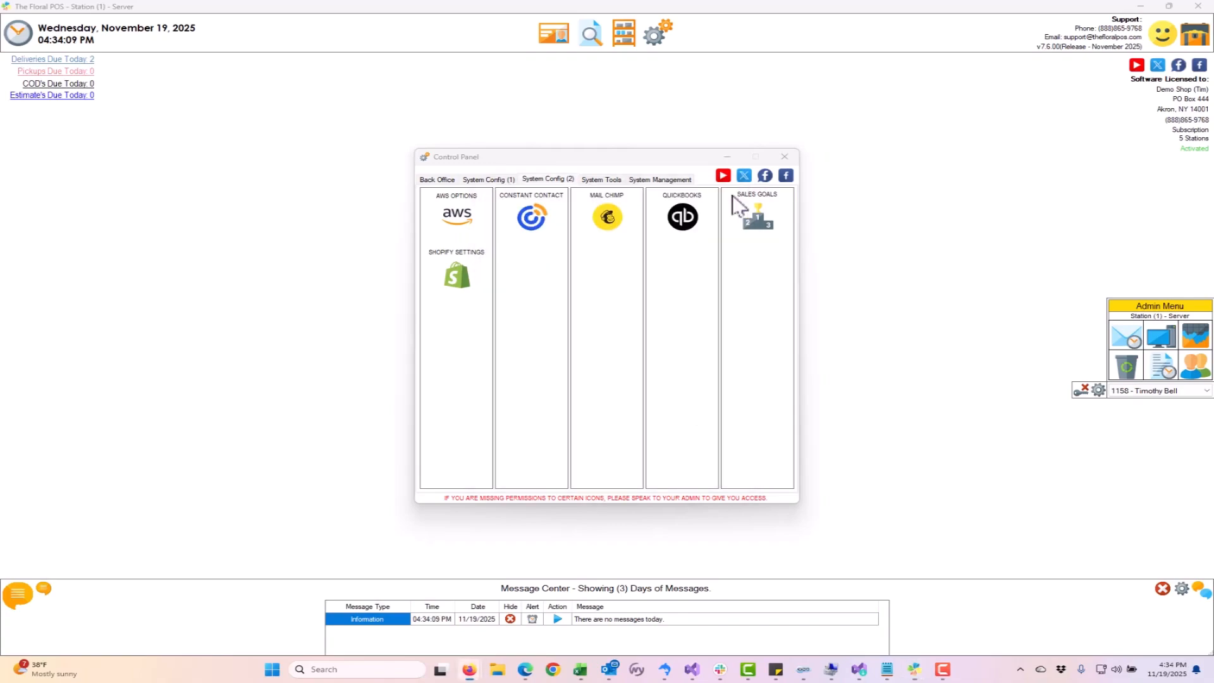
{"action": "left_click", "coordinate": [784, 156]}
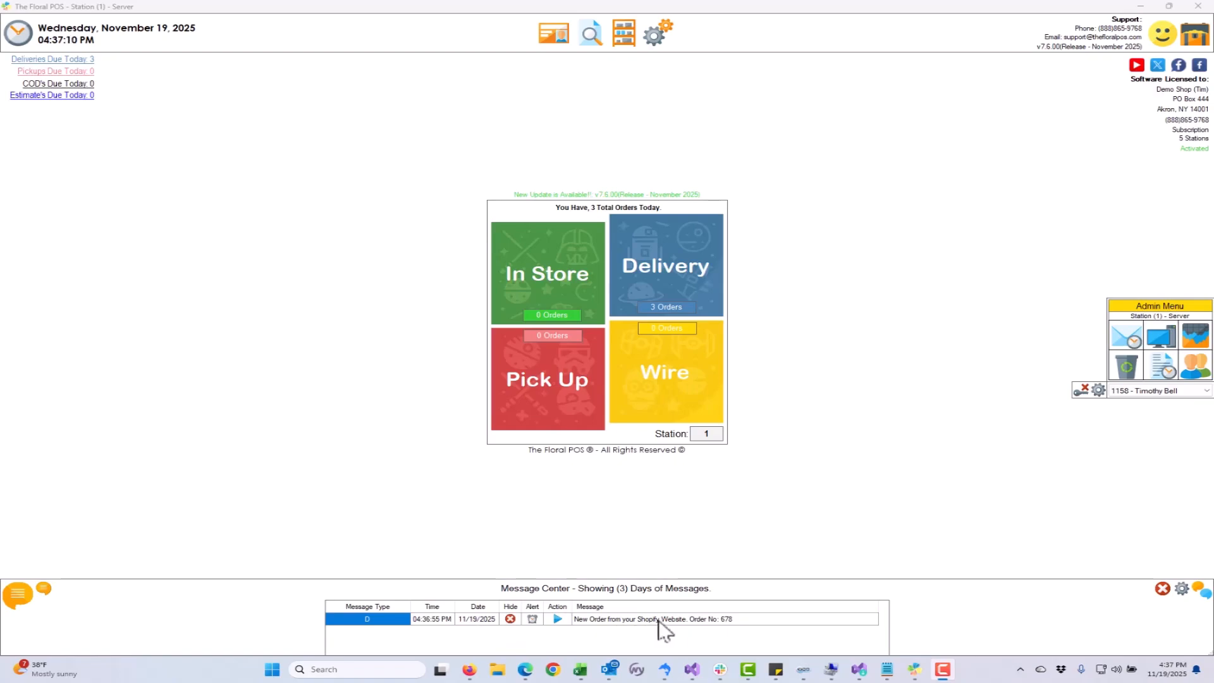
- Open the new Shopify website order from the Message Center and unlock it for editing
{"action": "left_click", "coordinate": [558, 618]}
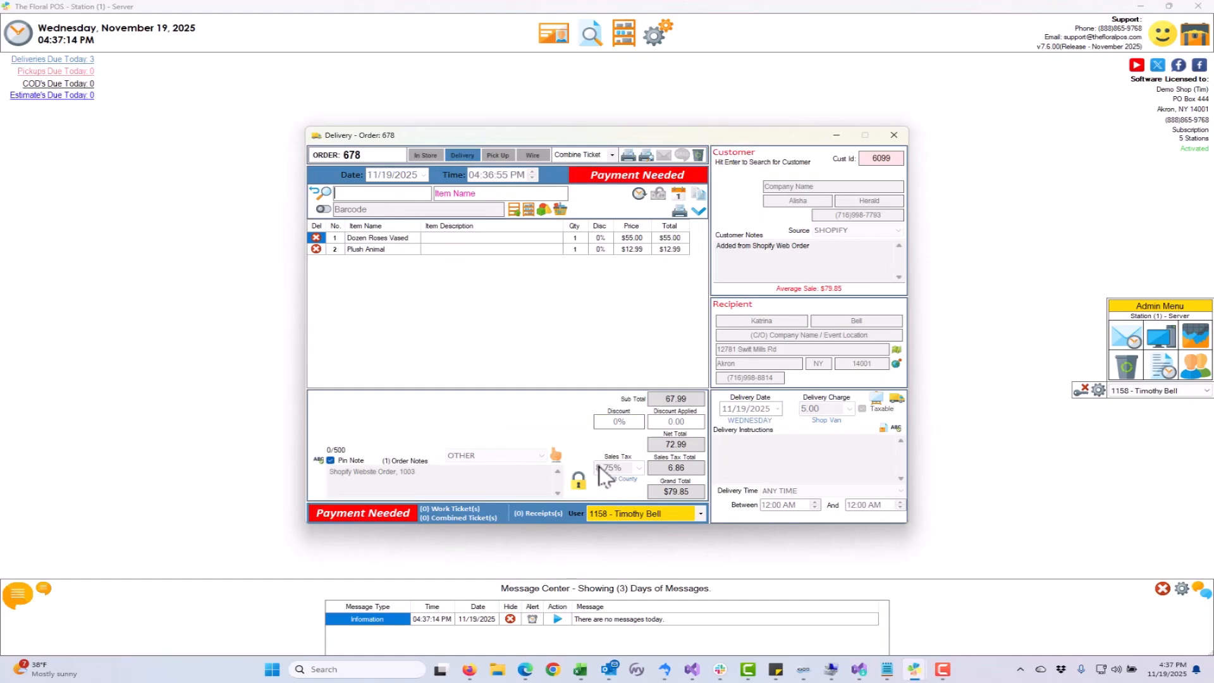
{"action": "left_click", "coordinate": [579, 481]}
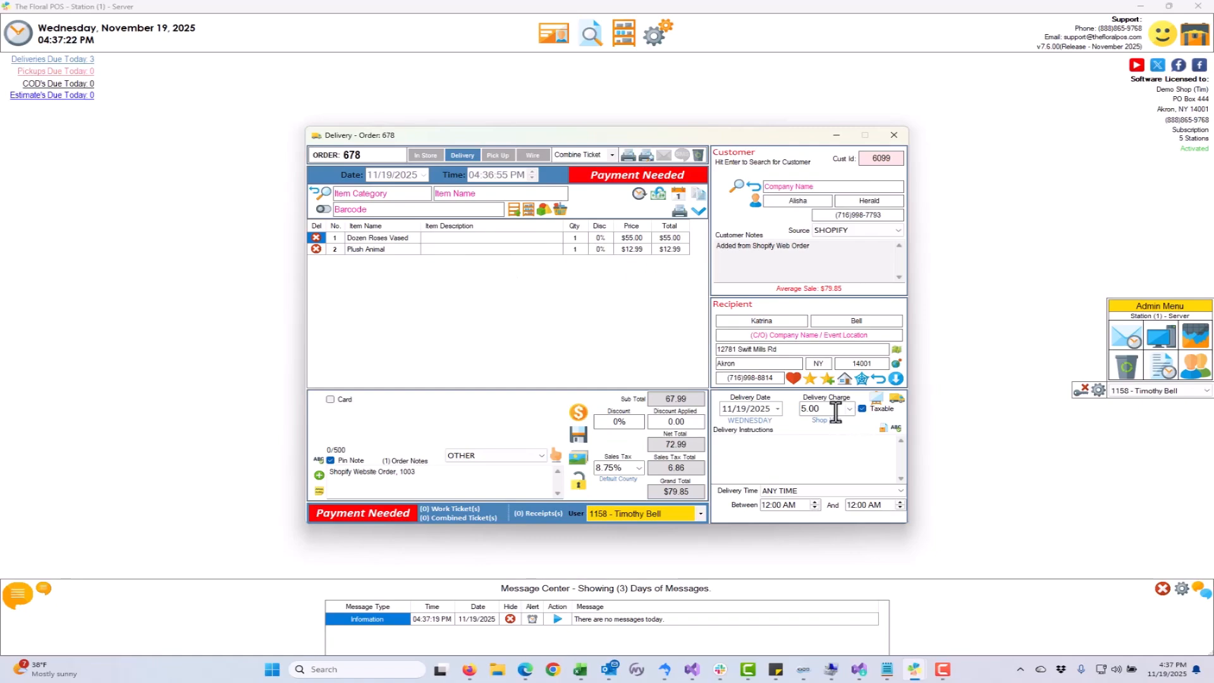
- Toggle the delivery charge's Taxable option and the Card option off and on to try them, and close the order
{"action": "double_click", "coordinate": [862, 409]}
{"action": "left_click", "coordinate": [331, 401]}
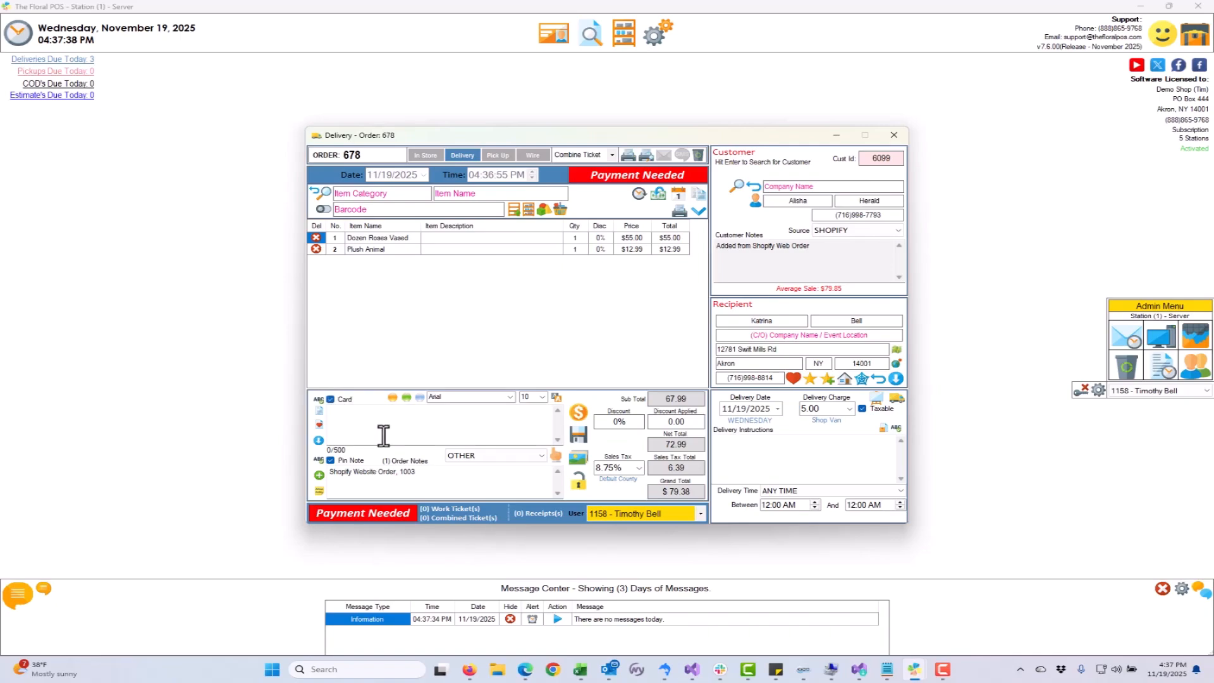
{"action": "left_click", "coordinate": [331, 399]}
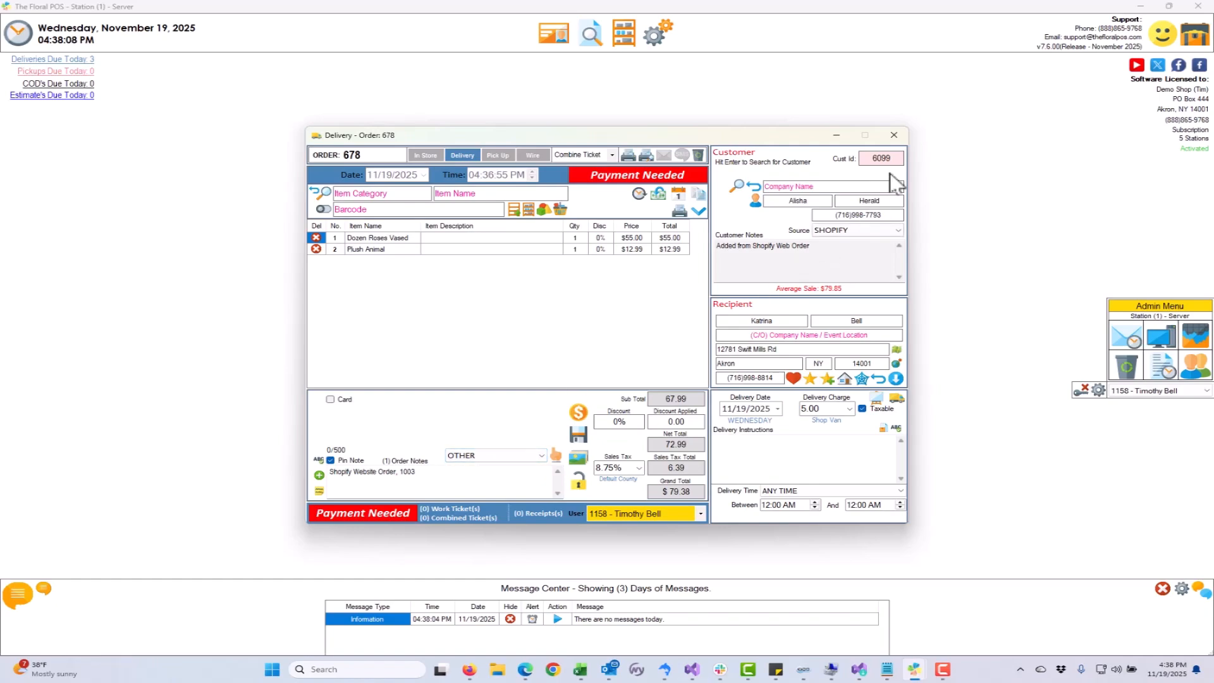
{"action": "left_click", "coordinate": [894, 136]}
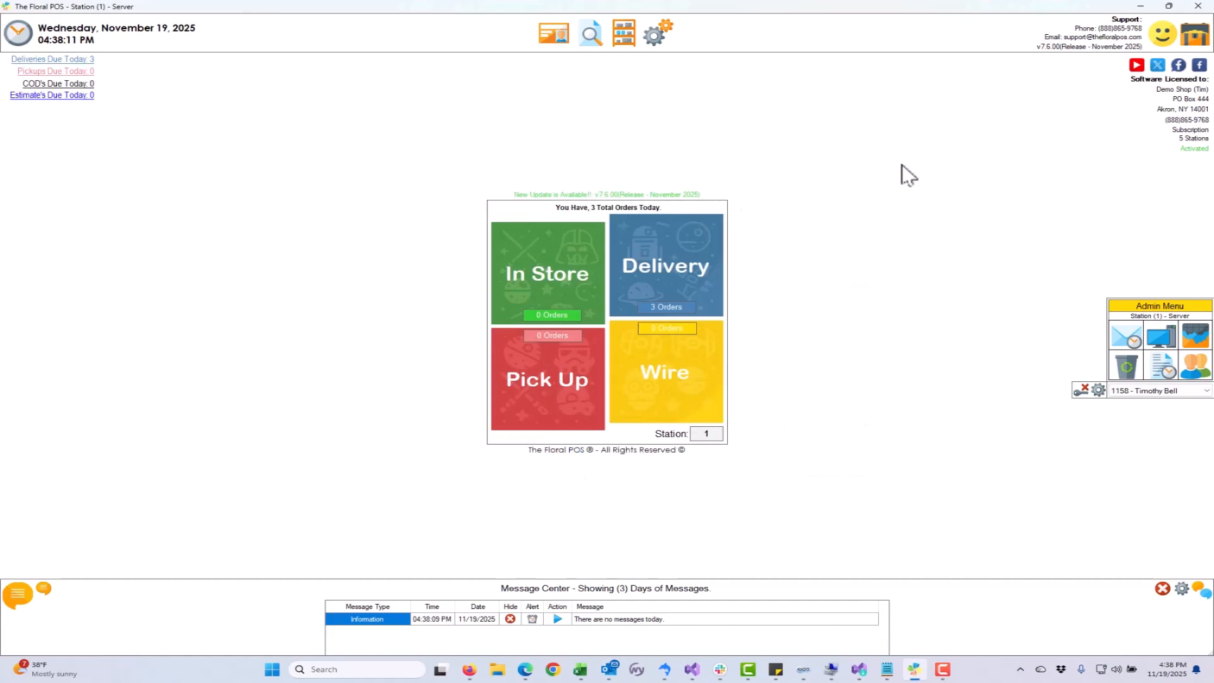